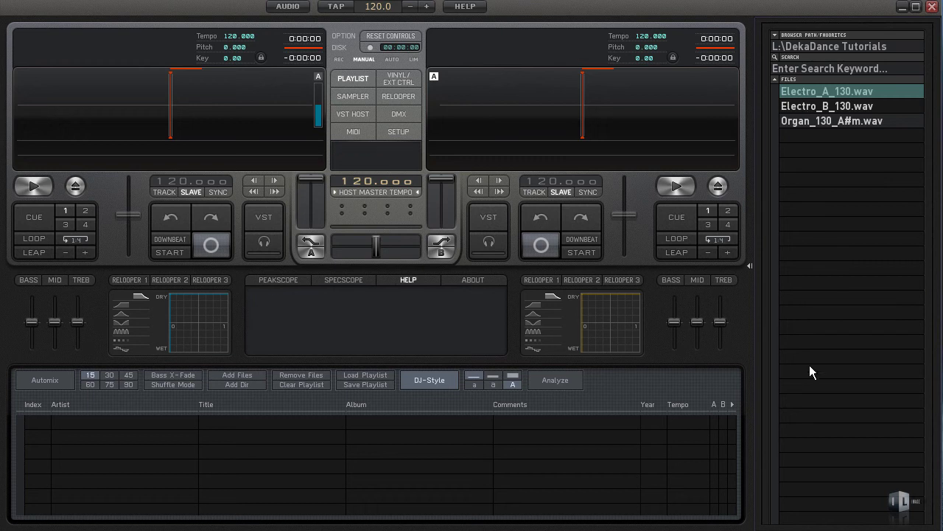
# Browse the Electro_A_130, Electro_B_130 and Organ_130_A#m loops in the file browser.
pyautogui.click(896, 110)
pyautogui.click(894, 120)
pyautogui.click(817, 92)
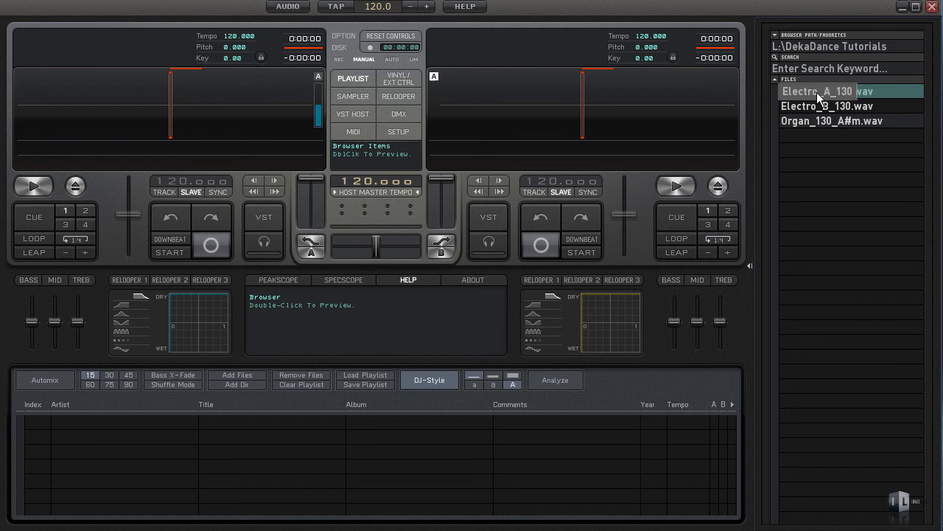
pyautogui.click(815, 103)
pyautogui.click(814, 122)
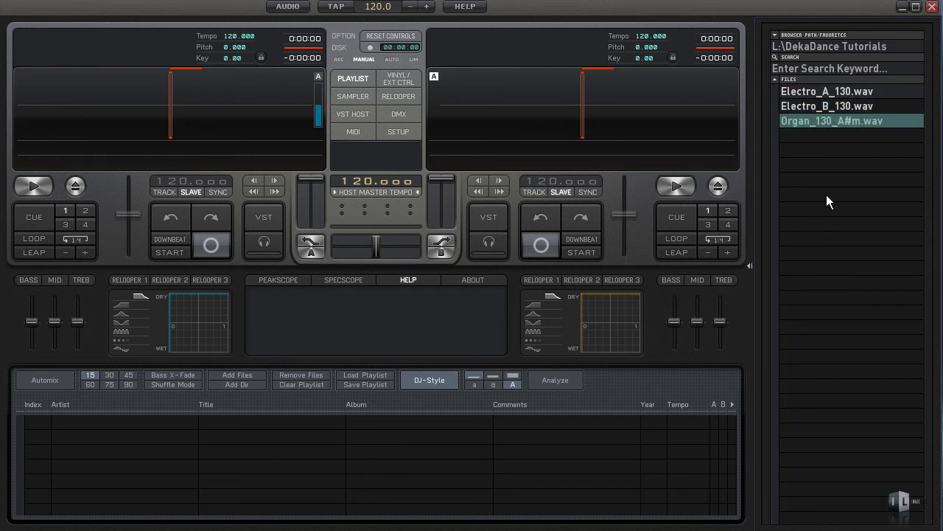
pyautogui.click(807, 92)
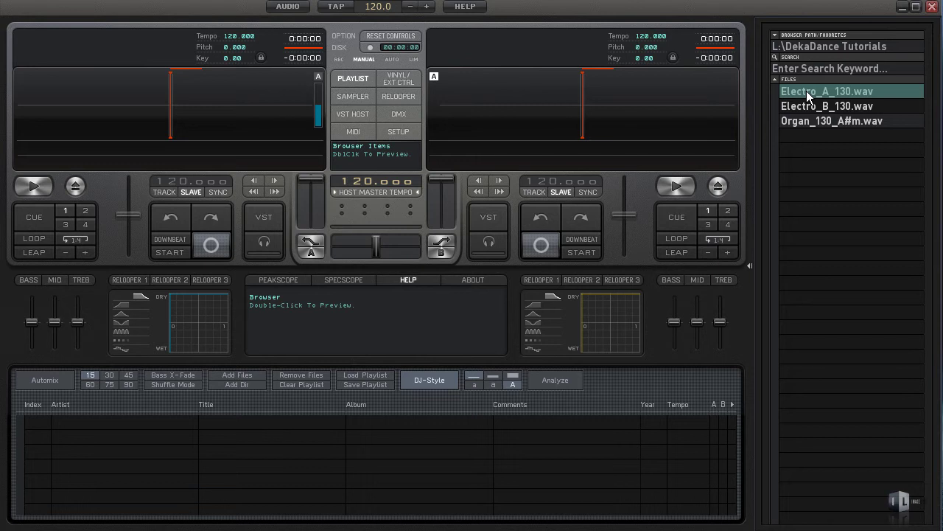
pyautogui.click(800, 107)
pyautogui.click(805, 118)
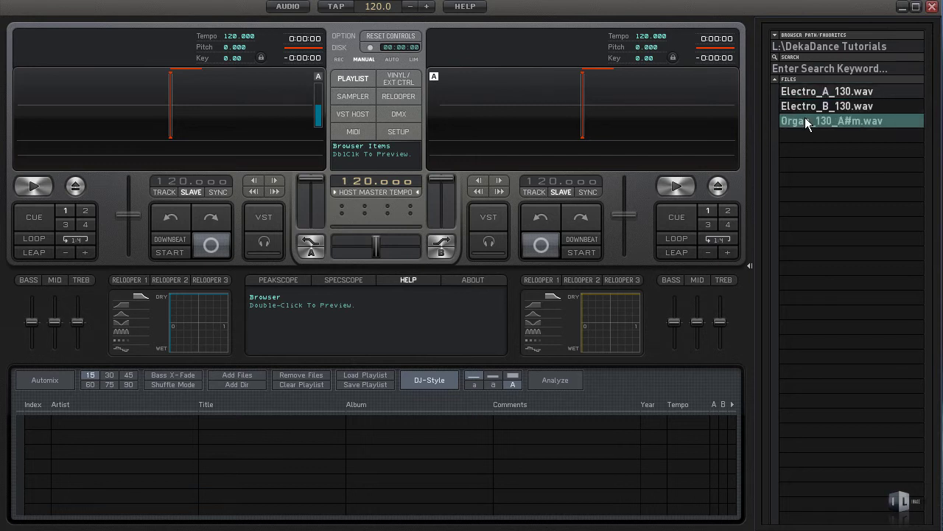
pyautogui.click(836, 91)
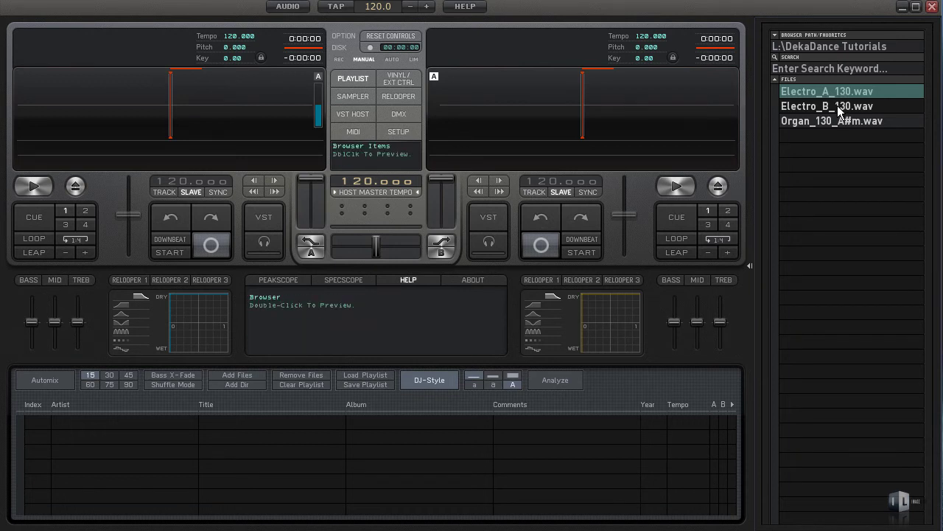
pyautogui.click(830, 107)
pyautogui.click(823, 123)
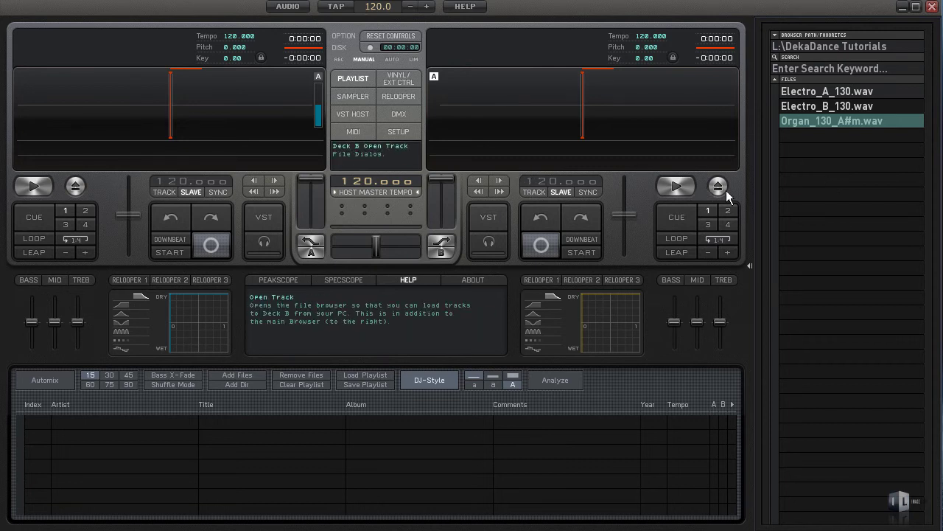
pyautogui.click(809, 107)
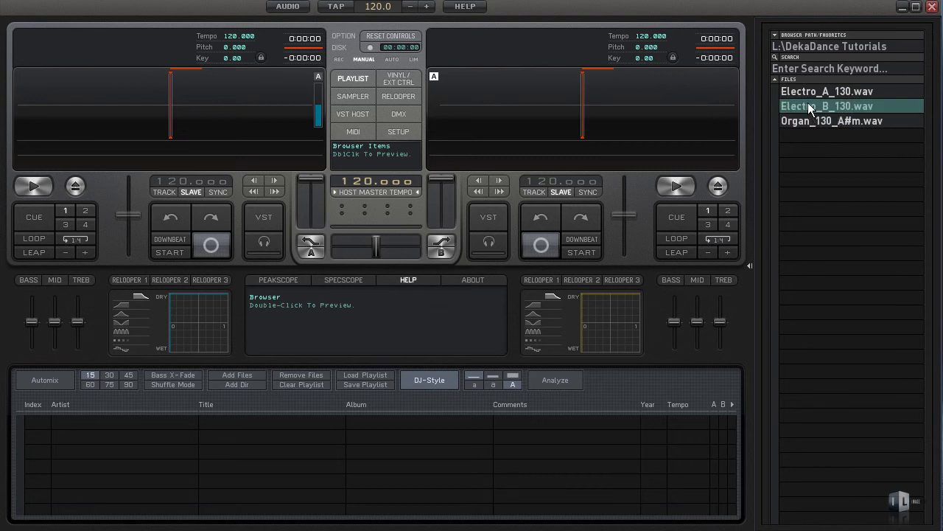
pyautogui.click(811, 94)
pyautogui.click(812, 107)
pyautogui.click(815, 122)
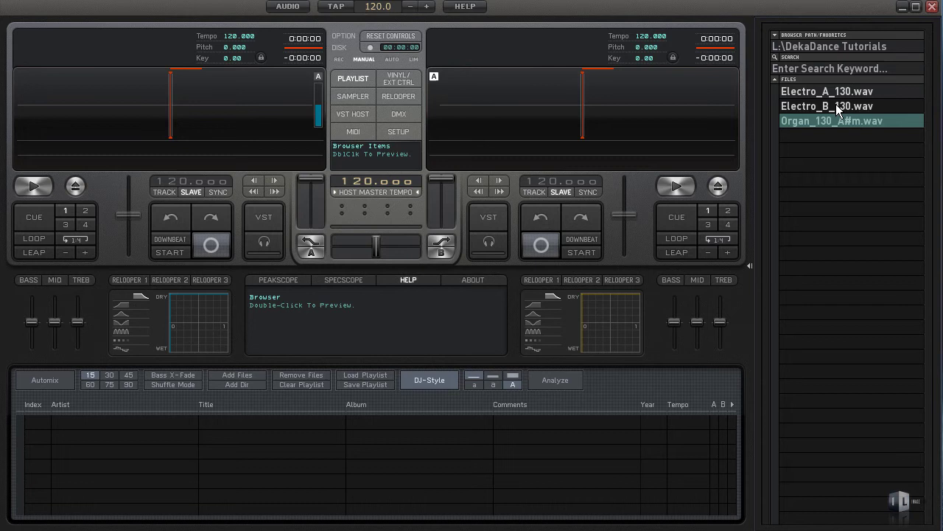
pyautogui.click(835, 104)
pyautogui.click(815, 123)
pyautogui.click(827, 91)
pyautogui.click(825, 108)
pyautogui.click(823, 121)
# Point the browser at DekaDance Tutorials and add Electro_A_130.wav to the empty playlist.
pyautogui.click(807, 49)
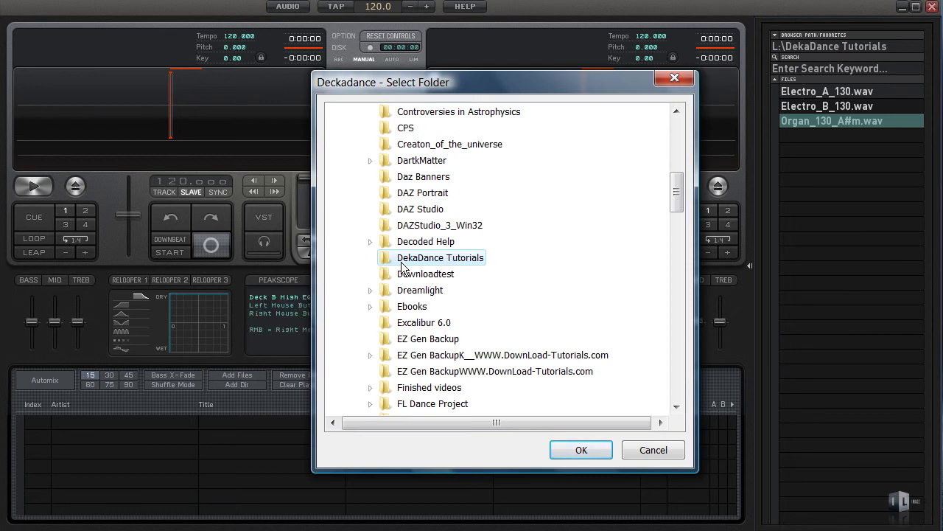
pyautogui.click(580, 452)
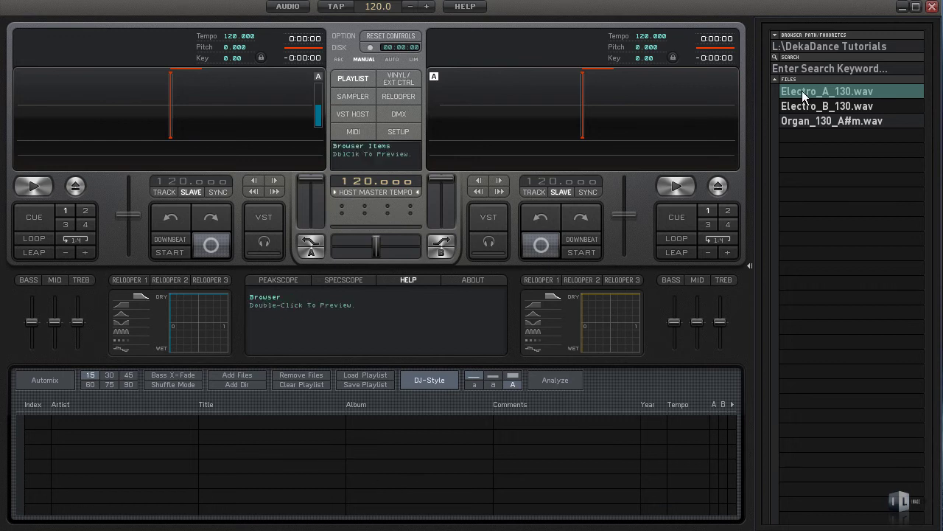
pyautogui.moveTo(802, 90); pyautogui.dragTo(253, 421)
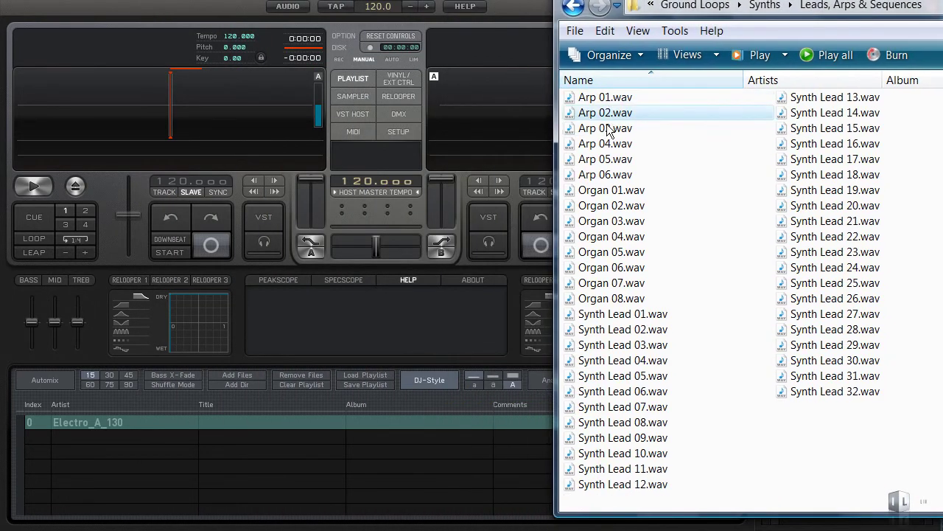
# Add Arp 02–04 and Organ 05 from Explorer, placing Organ 05 as playlist row 4.
pyautogui.click(604, 113)
pyautogui.keyDown('shift'); pyautogui.click(605, 143); pyautogui.keyUp('shift')
pyautogui.moveTo(604, 125); pyautogui.dragTo(209, 443)
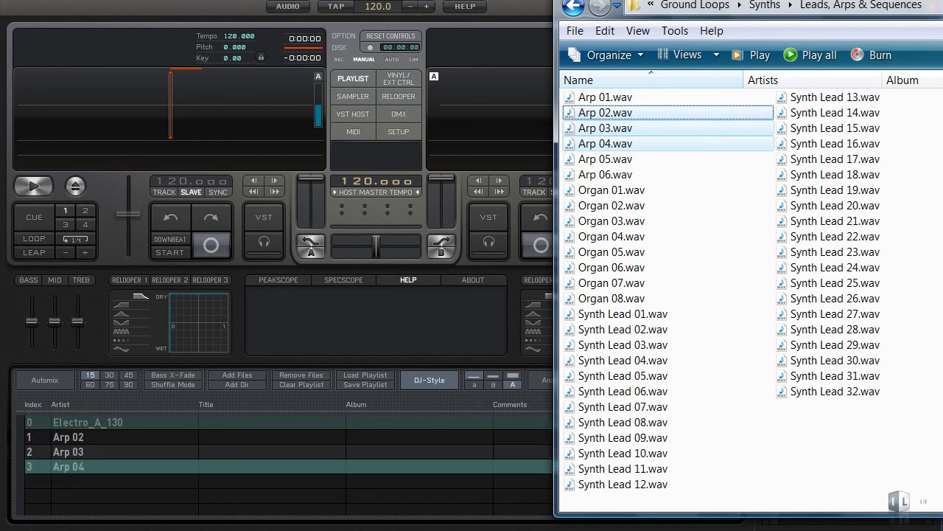
pyautogui.moveTo(611, 221); pyautogui.dragTo(73, 480)
pyautogui.moveTo(607, 253); pyautogui.dragTo(220, 424)
pyautogui.moveTo(155, 479); pyautogui.dragTo(156, 481)
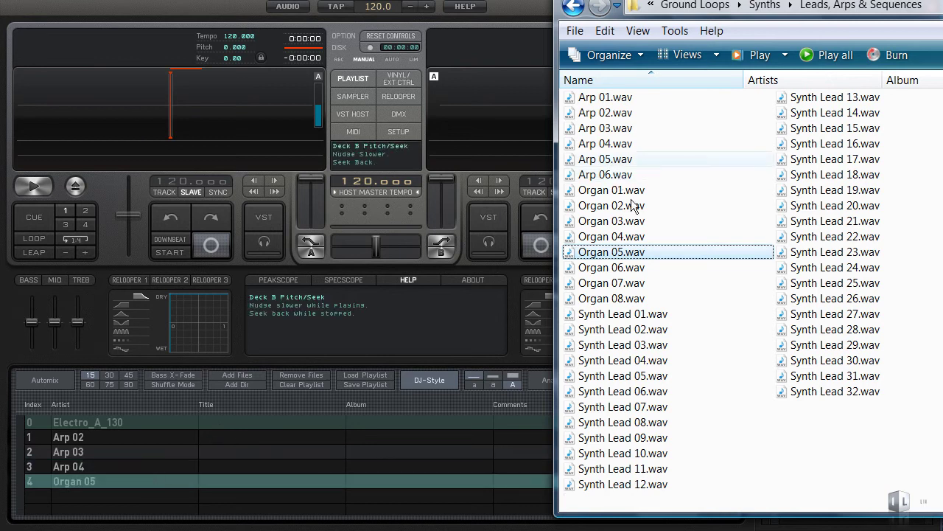
# Add Synth Lead 17–21 from Explorer to the playlist.
pyautogui.click(797, 160)
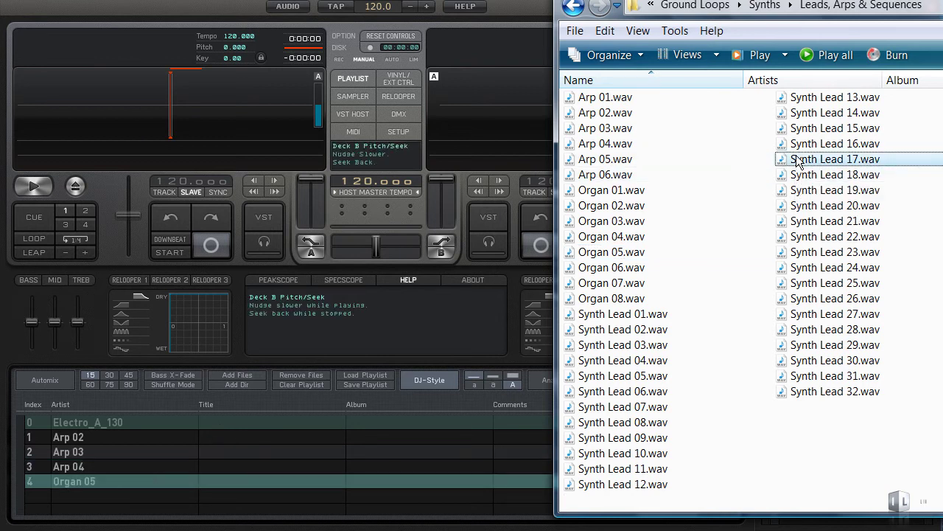
pyautogui.keyDown('shift'); pyautogui.click(806, 220); pyautogui.keyUp('shift')
pyautogui.moveTo(806, 220); pyautogui.dragTo(158, 498)
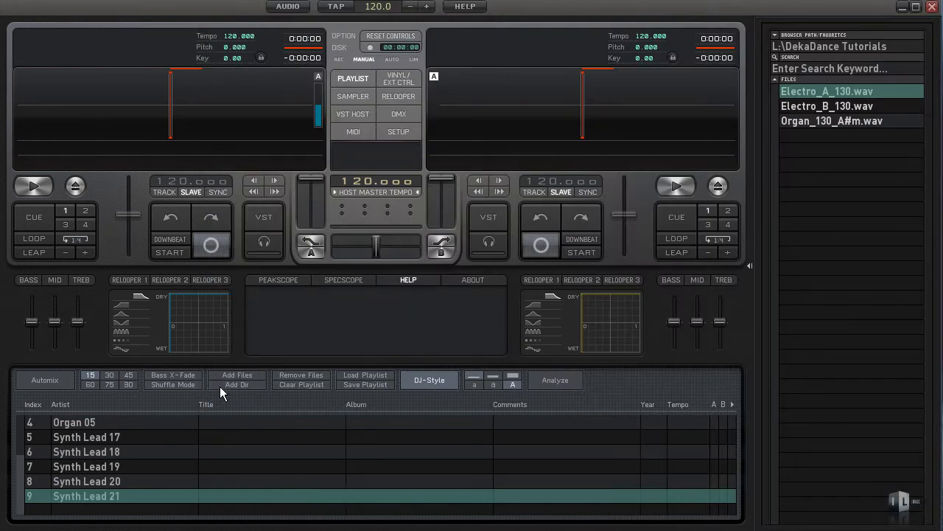
# Add DekaDance Tutorials via Add Dir with subfolders, appending Electro_A_130, Electro_B_130 and Organ_130_A#m.
pyautogui.click(234, 373)
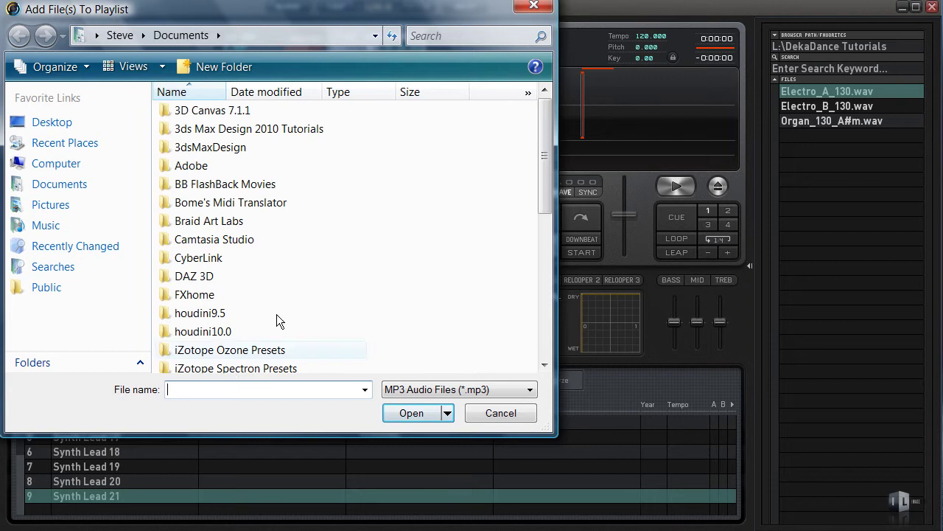
pyautogui.click(534, 5)
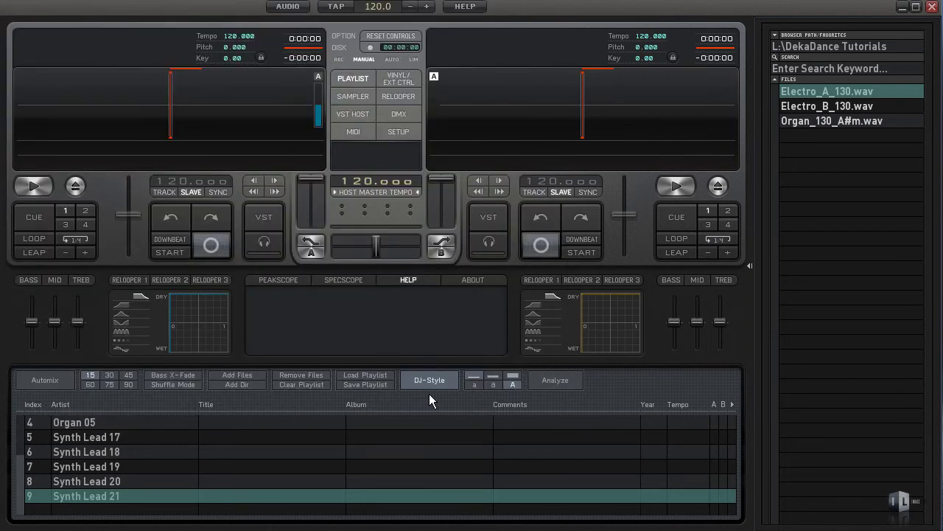
pyautogui.click(242, 384)
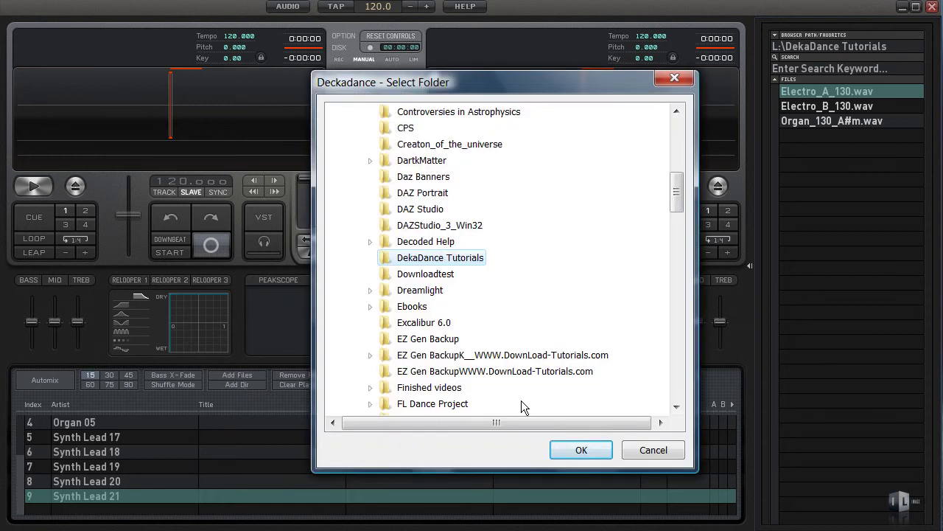
pyautogui.click(574, 449)
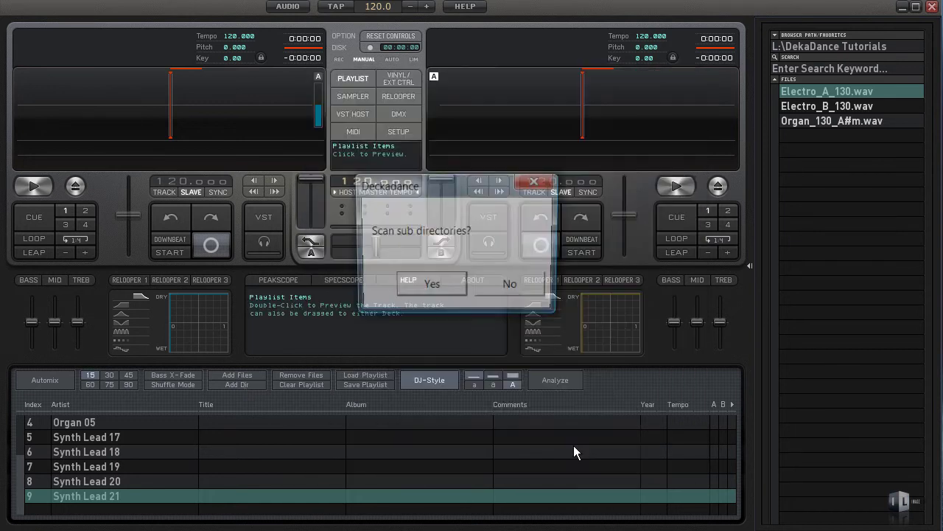
pyautogui.click(417, 288)
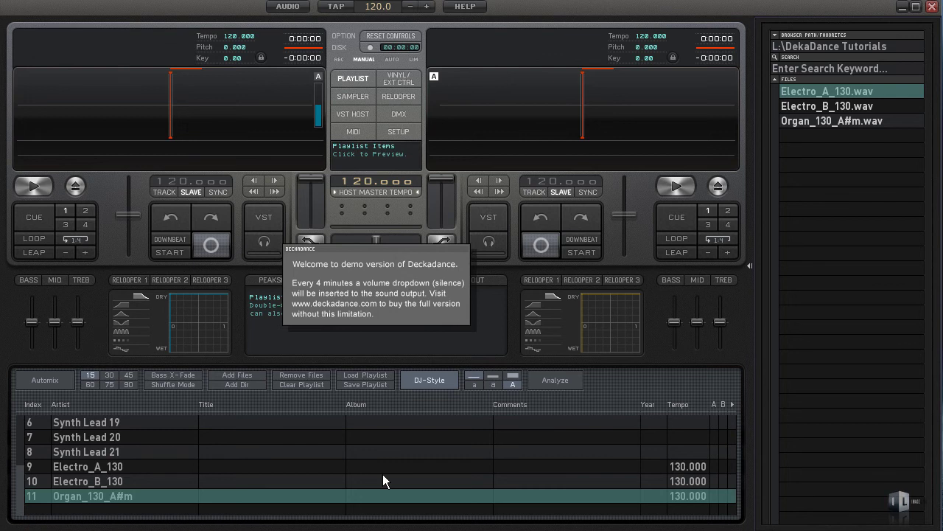
# Remove Synth Lead 20 from the playlist.
pyautogui.click(97, 433)
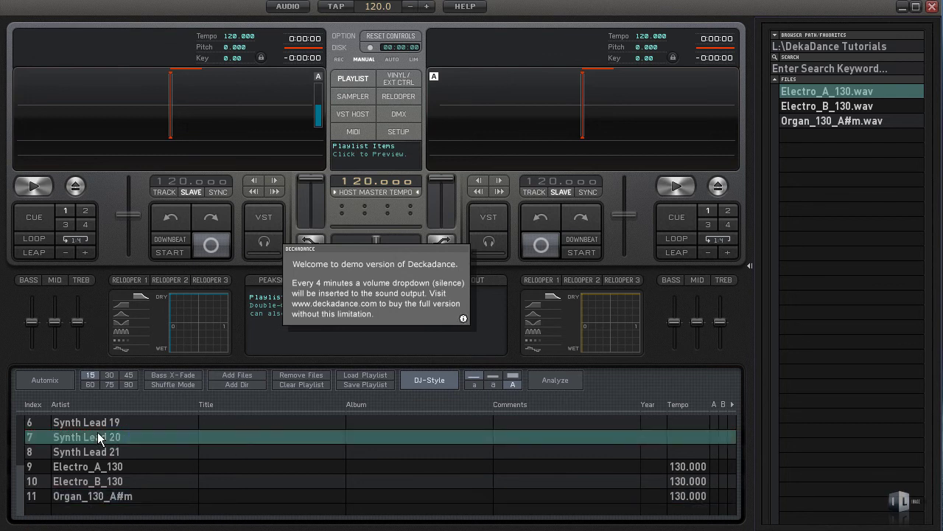
pyautogui.click(301, 375)
pyautogui.click(454, 305)
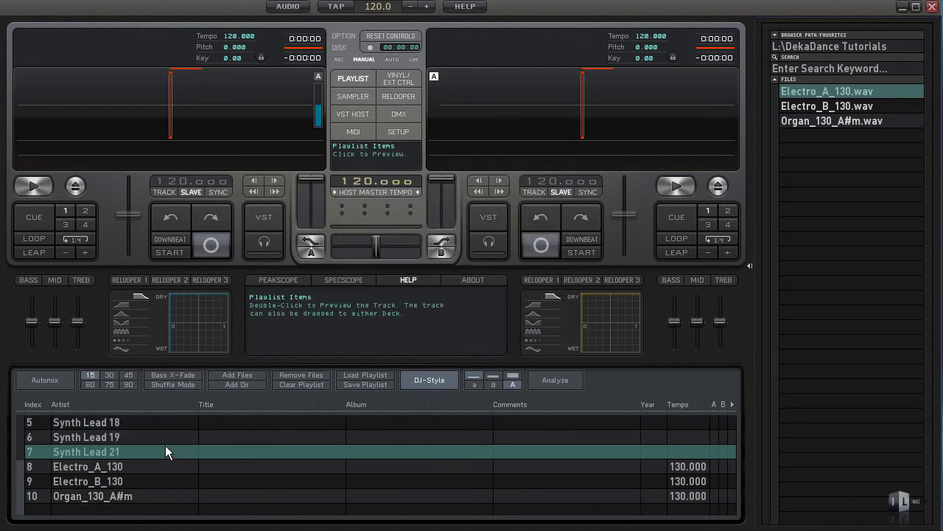
# Move Arp 02 down to playlist row 3.
pyautogui.press('Up')
pyautogui.press('Up')
pyautogui.press('Up')
pyautogui.press('Up')
pyautogui.press('Up')
pyautogui.press('Up')
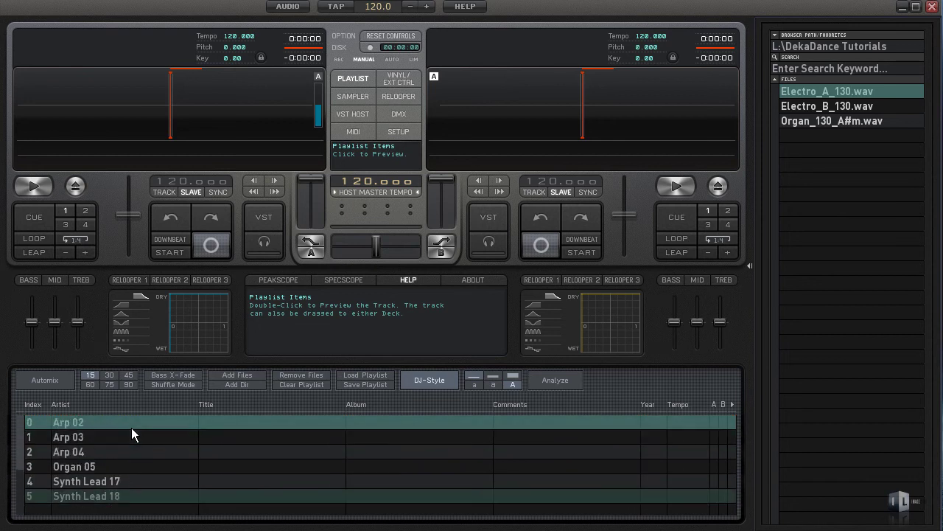
pyautogui.press('End')
pyautogui.press('Up')
pyautogui.press('Up')
pyautogui.press('Up')
pyautogui.press('Up')
pyautogui.press('Up')
pyautogui.press('Up')
pyautogui.press('Up')
pyautogui.press('Up')
pyautogui.press('Up')
pyautogui.press('End')
pyautogui.press('Up')
pyautogui.press('Down')
pyautogui.press('Home')
pyautogui.moveTo(139, 423); pyautogui.dragTo(146, 468)
# Remove the five tracks from Synth Lead 17 up to row 0.
pyautogui.click(116, 485)
pyautogui.keyDown('shift'); pyautogui.click(117, 426); pyautogui.keyUp('shift')
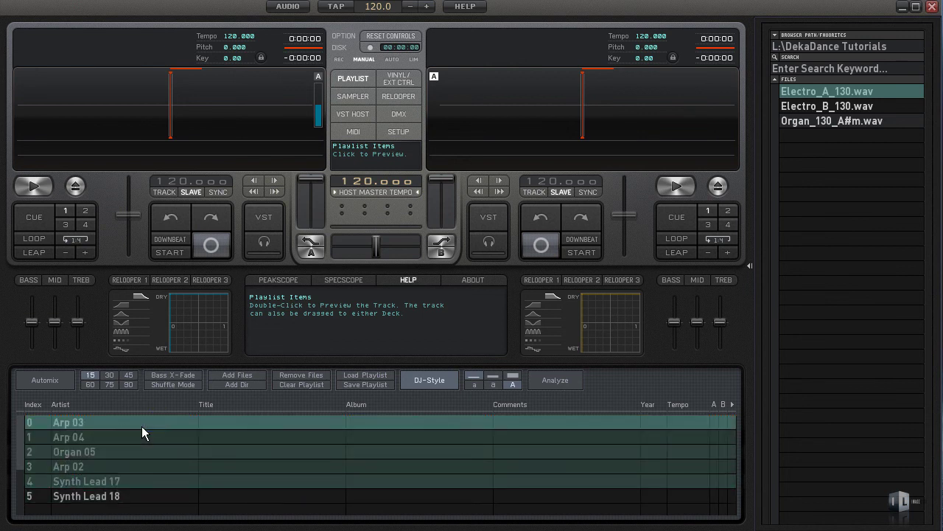
pyautogui.click(302, 375)
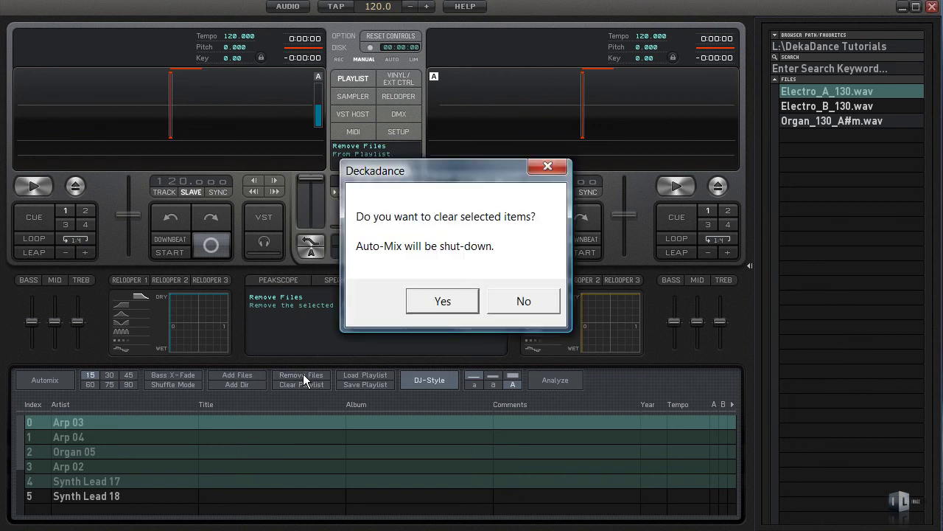
pyautogui.click(424, 297)
# Remove all remaining tracks so the playlist is empty.
pyautogui.keyDown('shift'); pyautogui.click(118, 495); pyautogui.keyUp('shift')
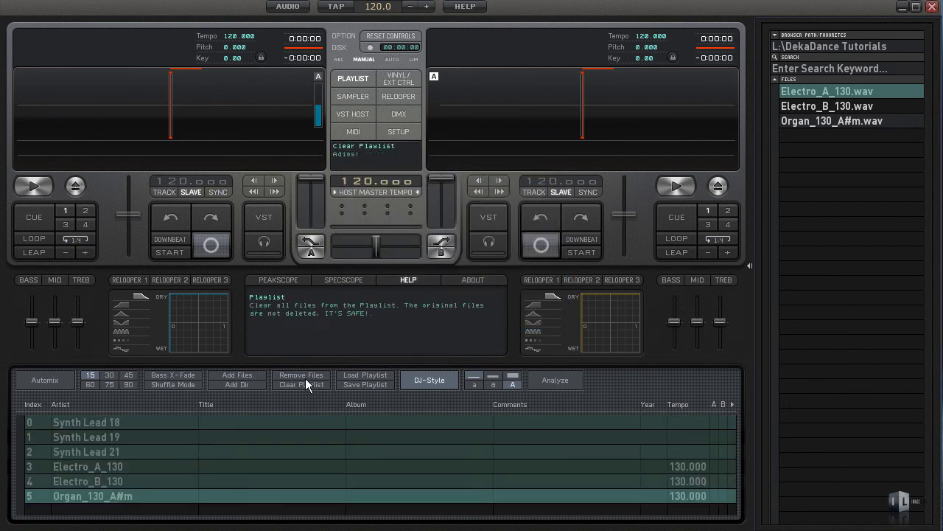
pyautogui.click(303, 375)
pyautogui.click(443, 301)
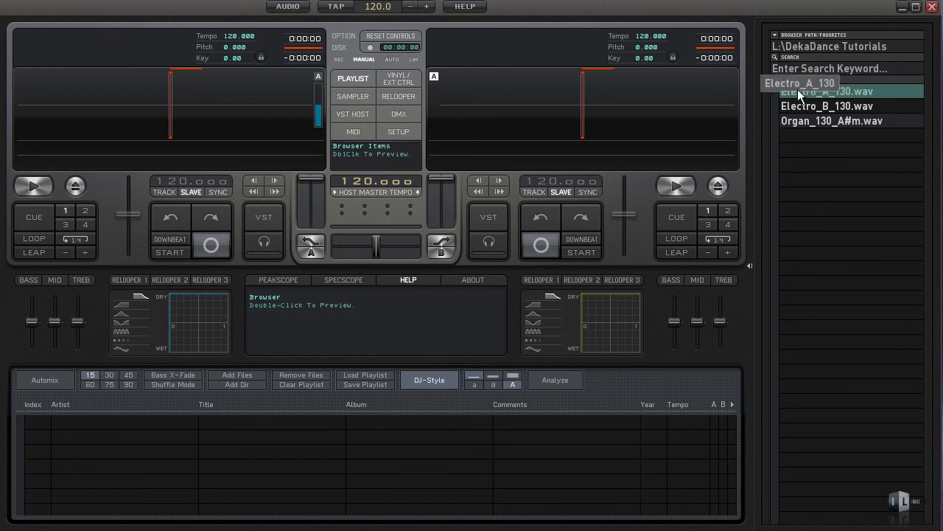
# Load Electro_A_130 onto Deck A, play it to 0:04:41, then stop.
pyautogui.moveTo(798, 89); pyautogui.dragTo(171, 110)
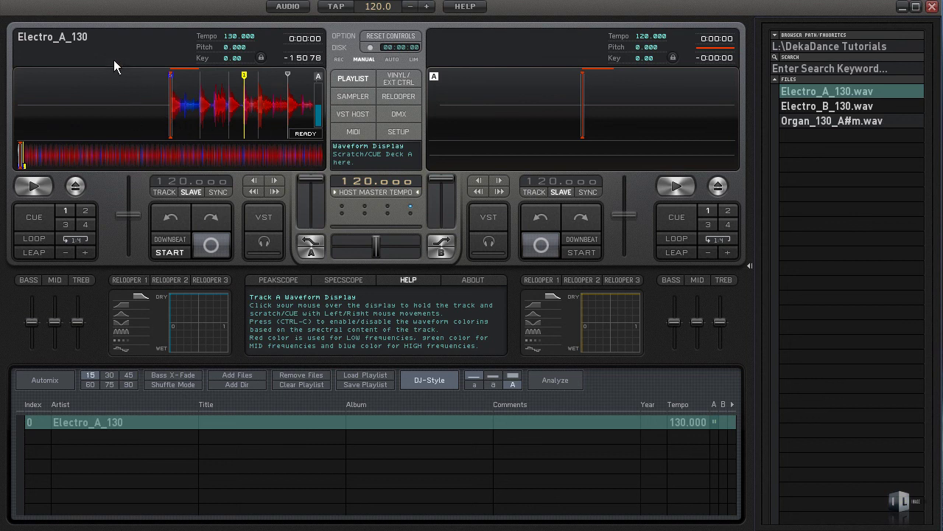
pyautogui.click(35, 188)
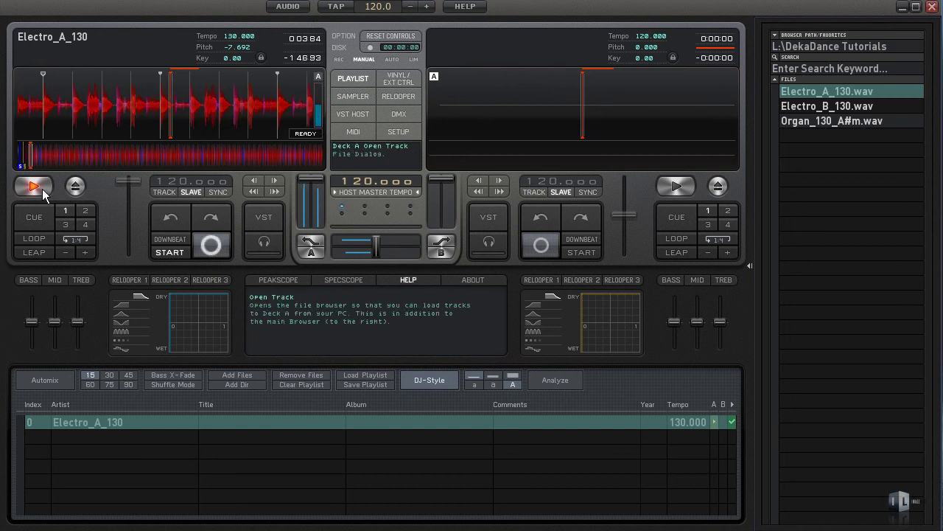
pyautogui.click(41, 190)
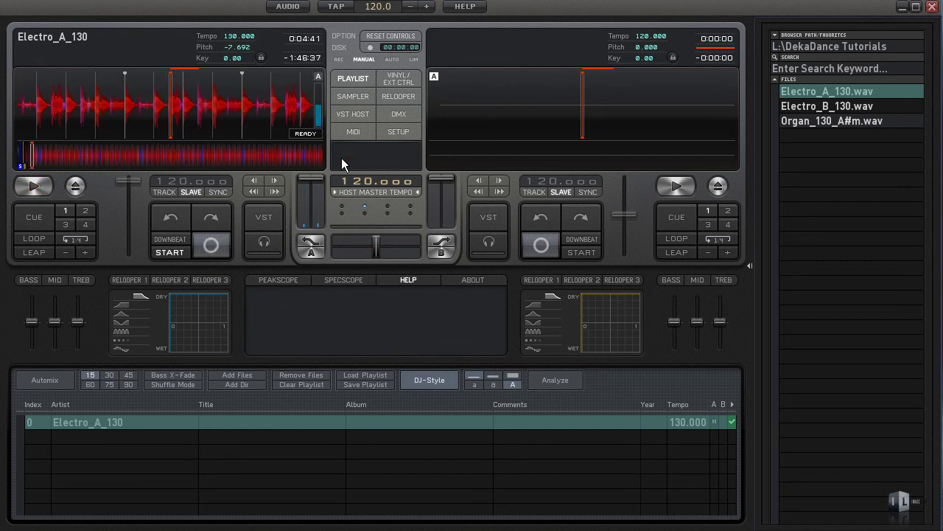